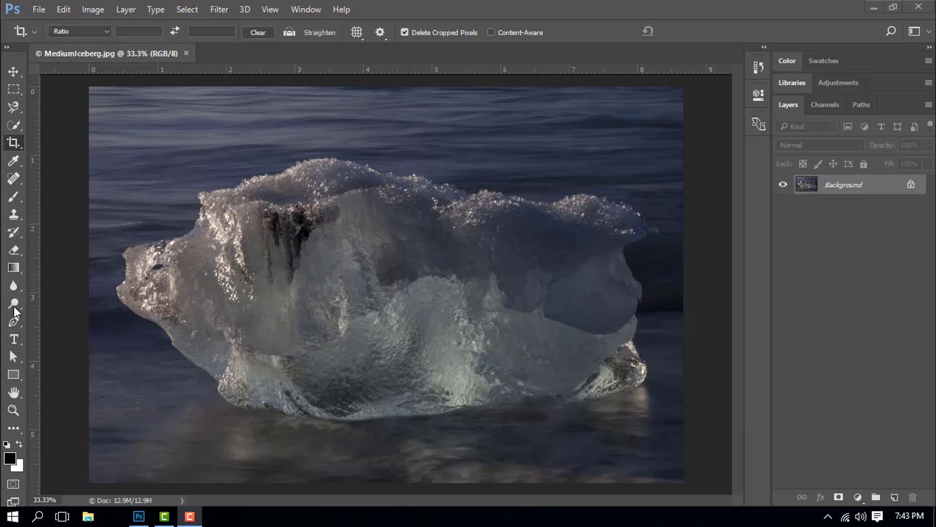
Step: Reset the Crop tool to its defaults and zoom out to leave room around the photo
key(v)
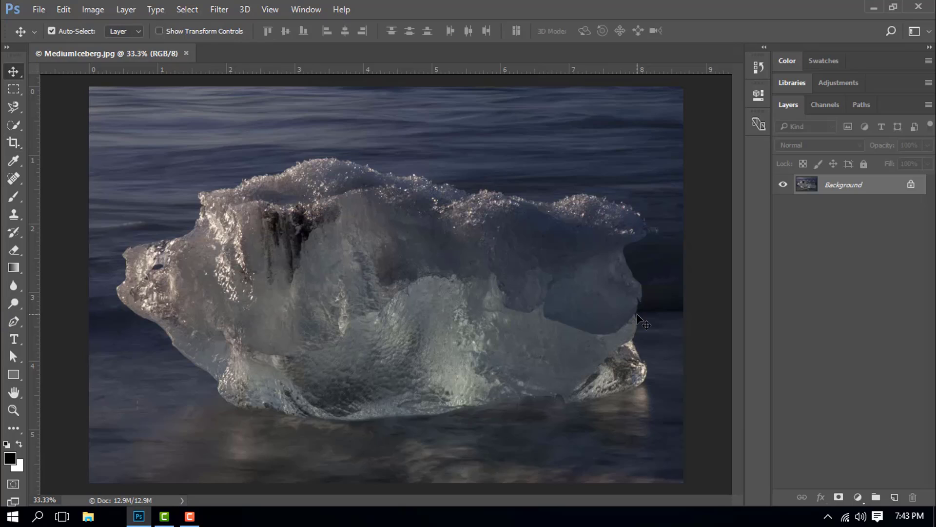
key(c)
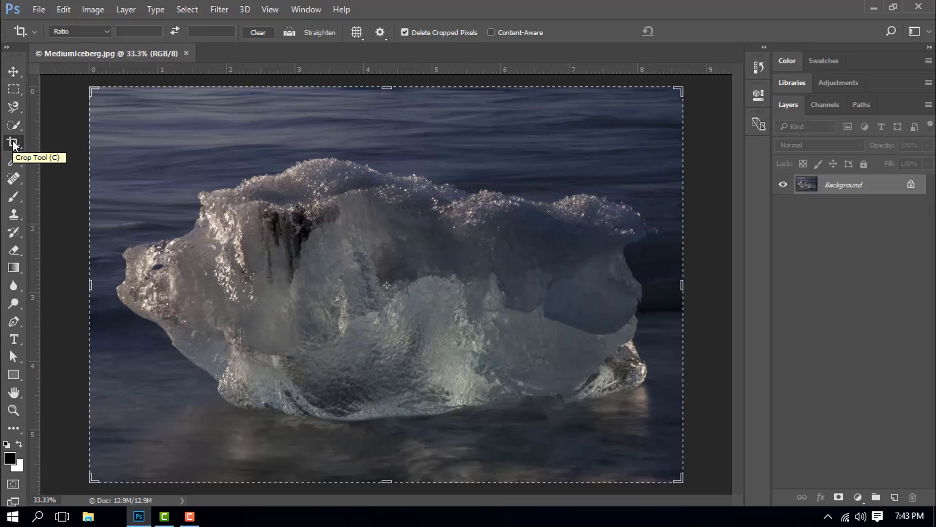
right_click(20, 30)
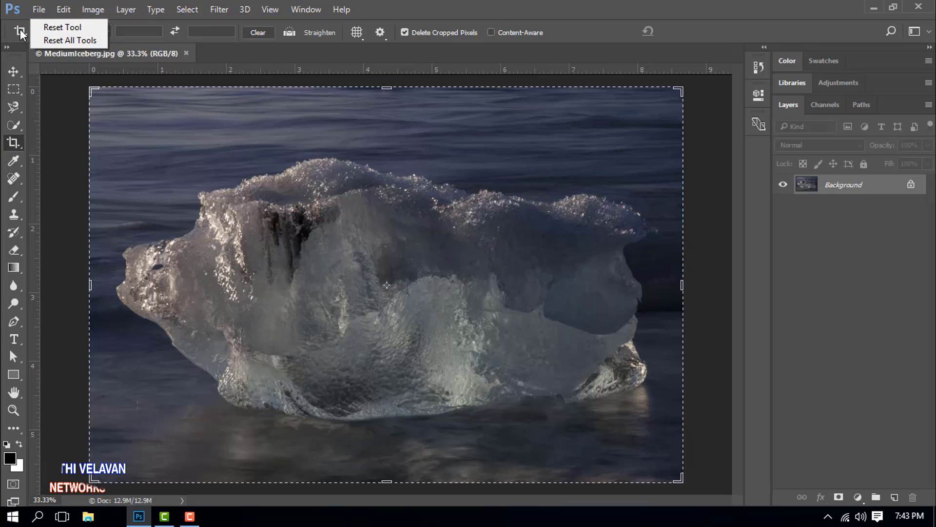
click(62, 28)
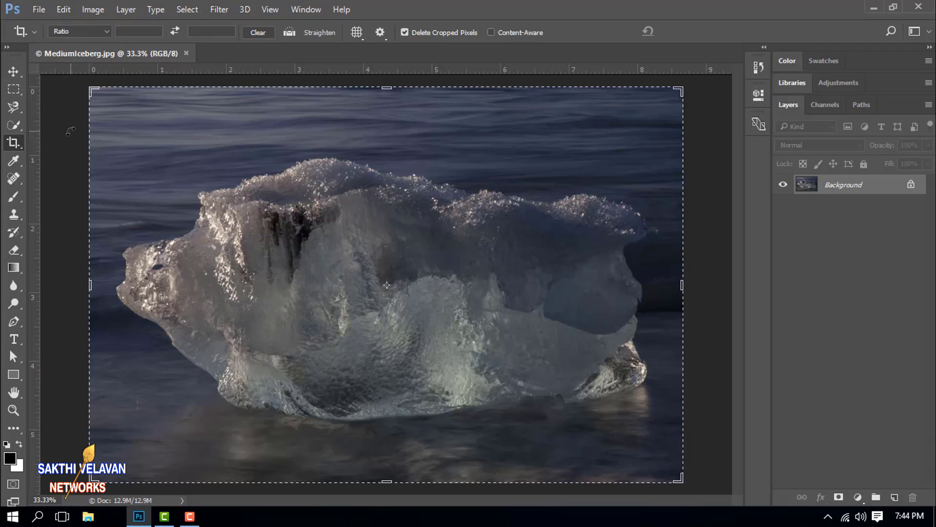
key(ctrl)
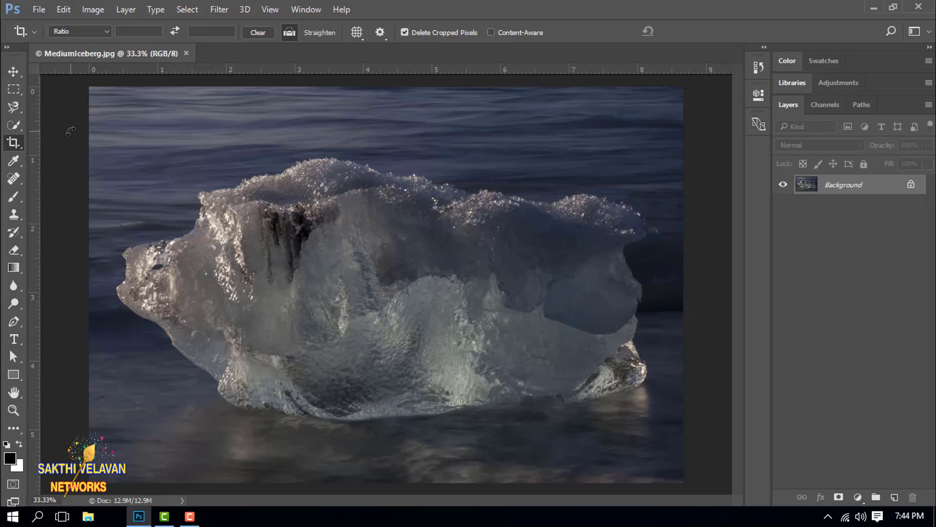
key(ctrl+minus)
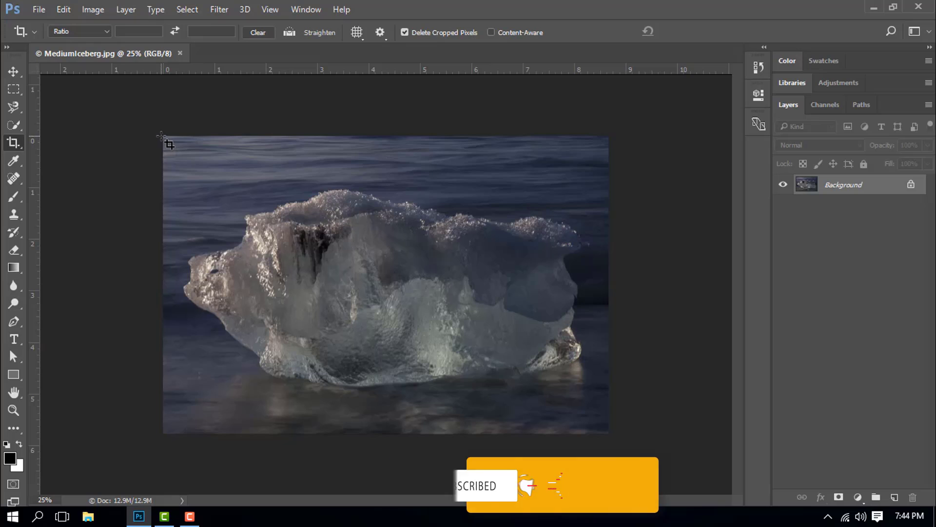
Step: Fit a crop box over the full iceberg photo, about 8.667 × 5.777 in
drag(162, 137, 513, 409)
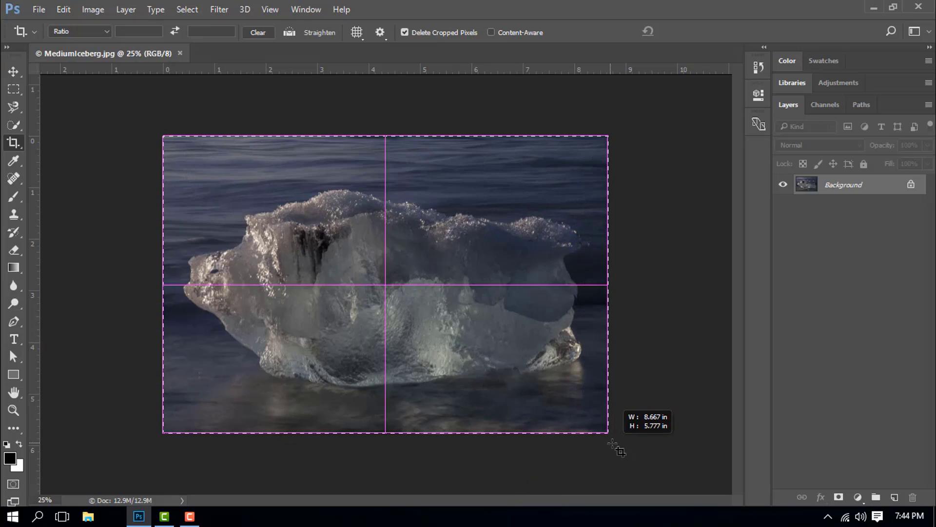
mouse_move(513, 409)
mouse_down()
mouse_move(500, 360)
mouse_move(614, 452)
mouse_move(598, 406)
mouse_move(644, 476)
mouse_up()
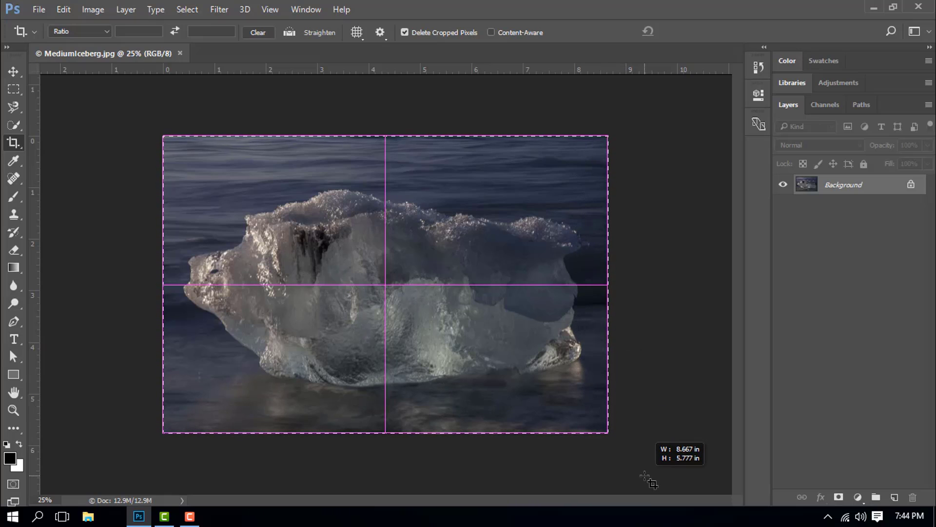
mouse_move(645, 475)
mouse_down()
mouse_move(604, 380)
mouse_move(481, 236)
mouse_move(616, 407)
mouse_move(620, 454)
mouse_up()
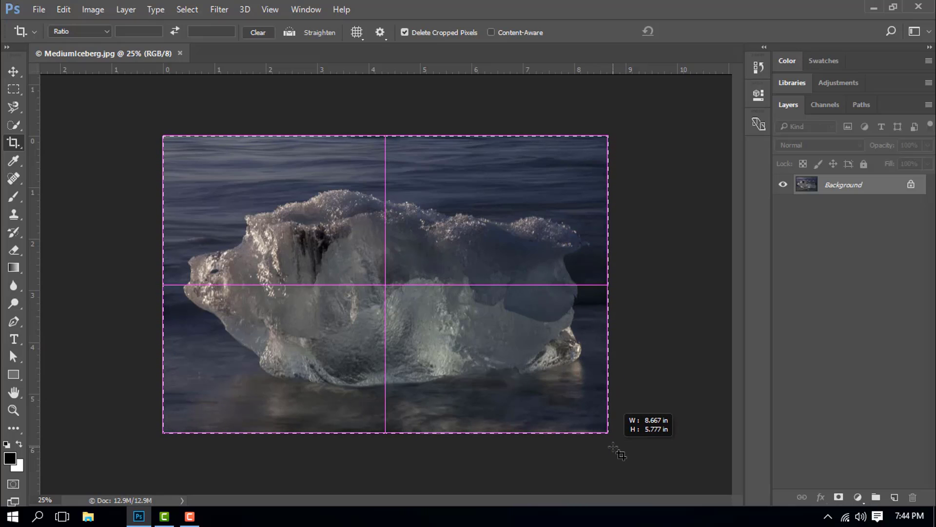
mouse_move(614, 446)
mouse_down()
mouse_move(616, 429)
mouse_move(565, 363)
mouse_move(615, 436)
mouse_move(570, 355)
mouse_move(610, 434)
mouse_up()
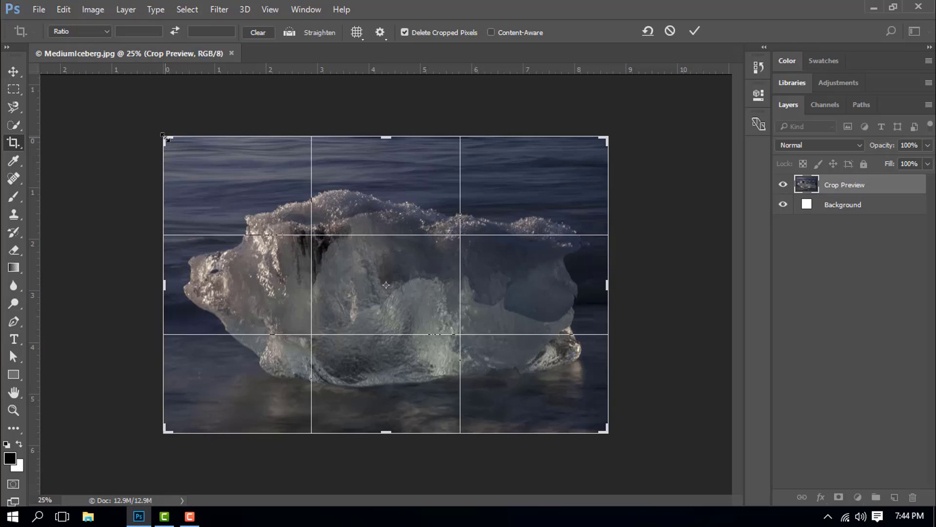
Step: Extend the crop past the photo's corners, top and bottom for white space, then cancel it
drag(163, 135, 151, 125)
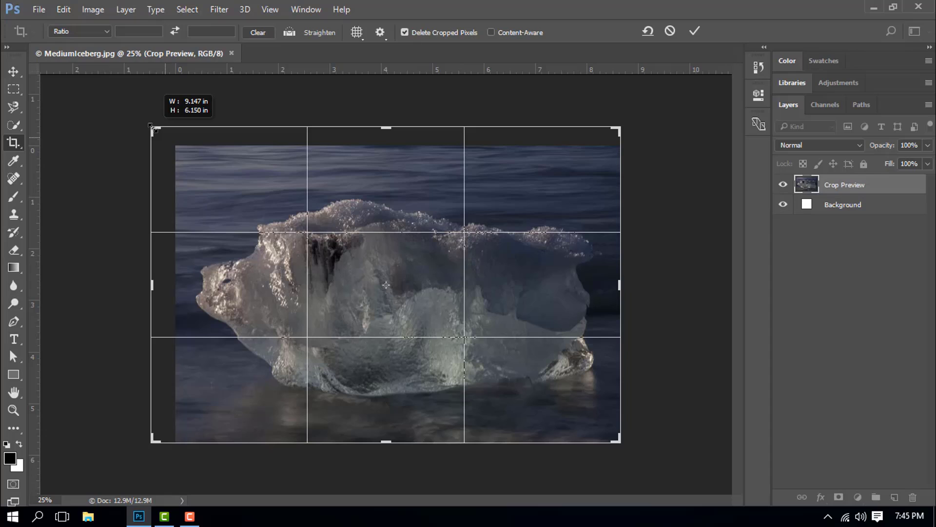
drag(151, 125, 152, 127)
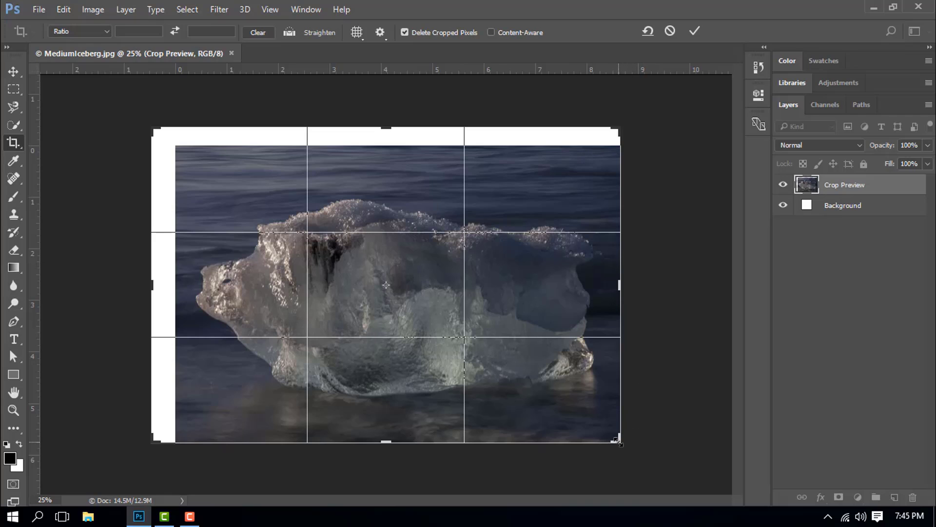
drag(617, 442, 635, 450)
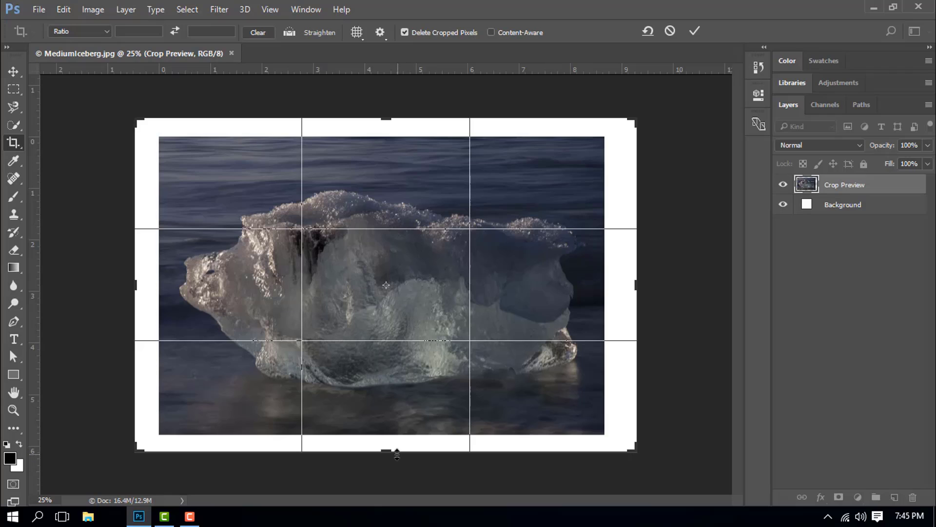
drag(386, 450, 388, 462)
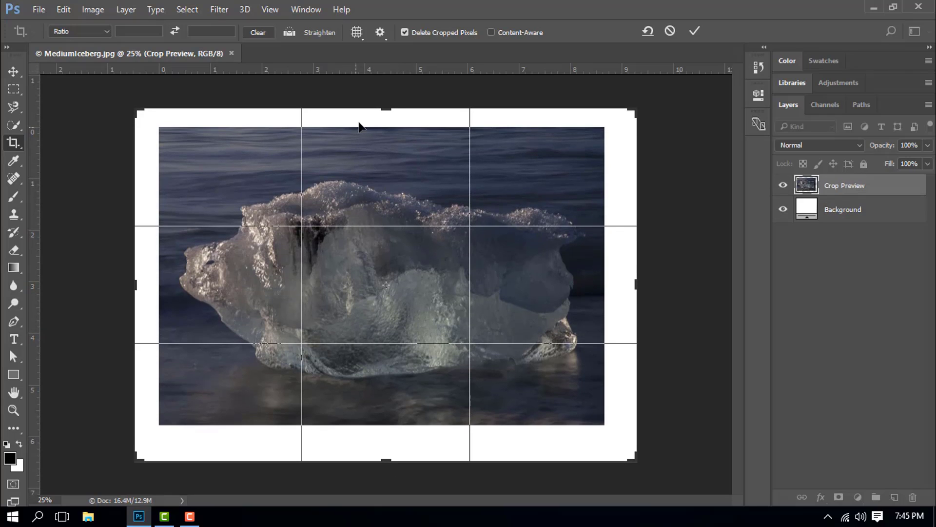
drag(384, 109, 383, 103)
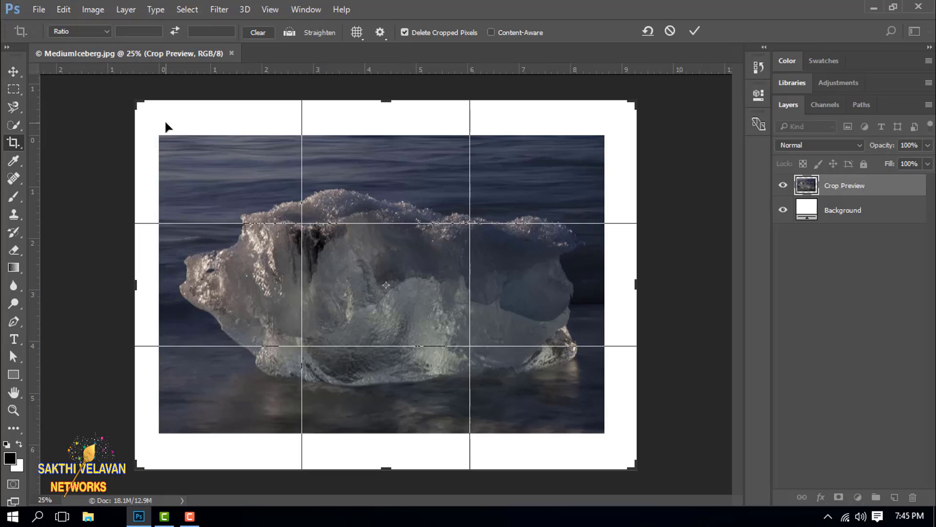
key(Return)
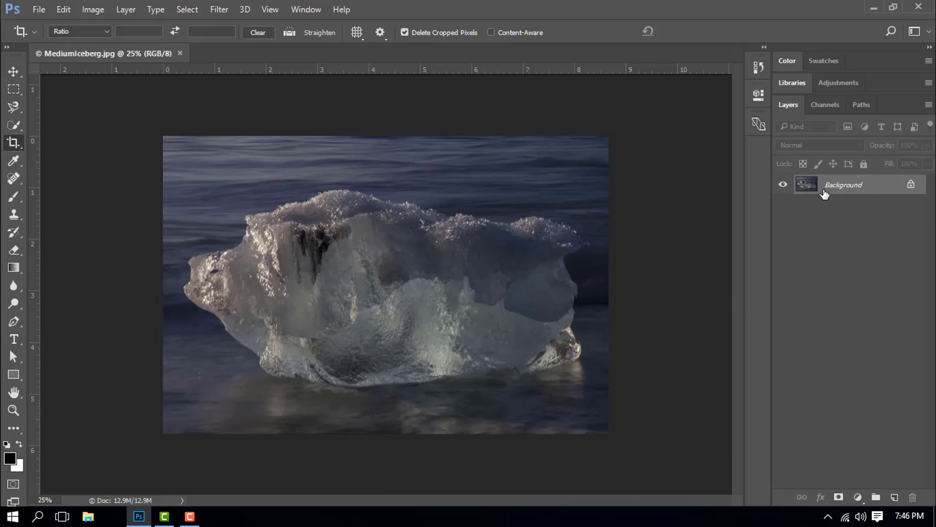
Step: Unlock the Background layer into Layer 0 and draw a crop box over the whole photo
click(911, 186)
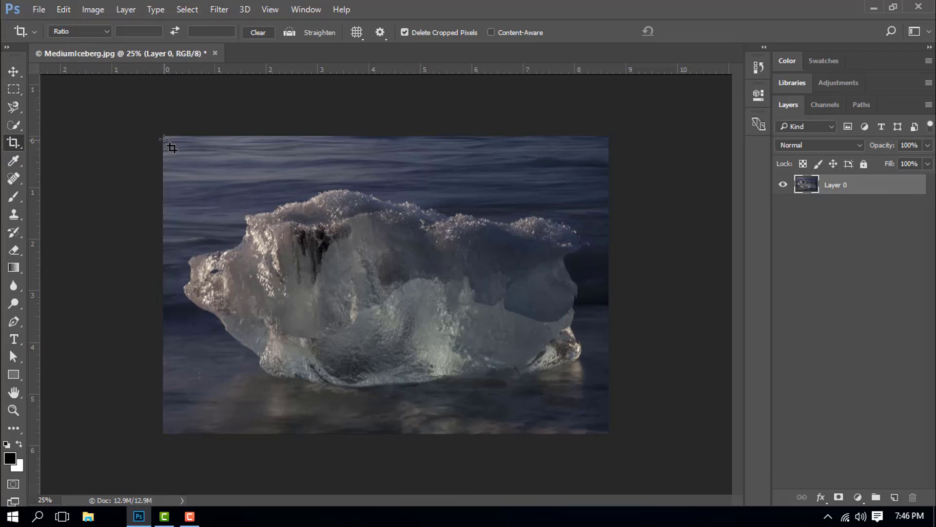
mouse_move(163, 136)
mouse_down()
mouse_move(498, 340)
mouse_move(542, 353)
mouse_move(619, 445)
mouse_up()
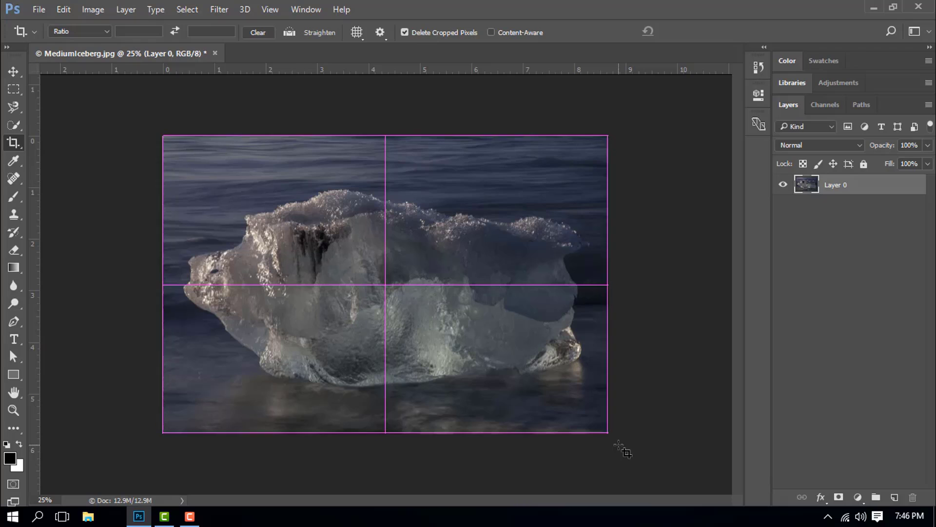
drag(619, 445, 620, 437)
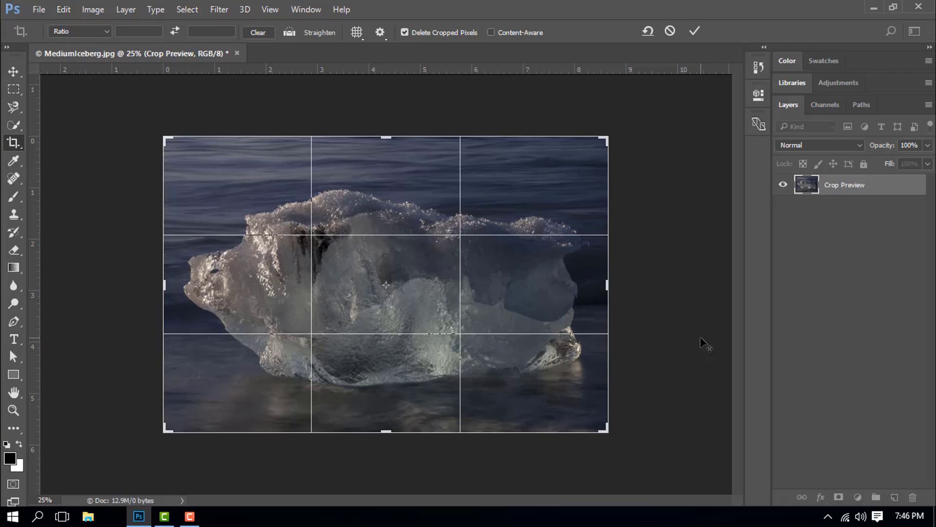
Step: Pull the crop's corner and top, bottom, right and left edges outward past the photo
drag(608, 432, 634, 452)
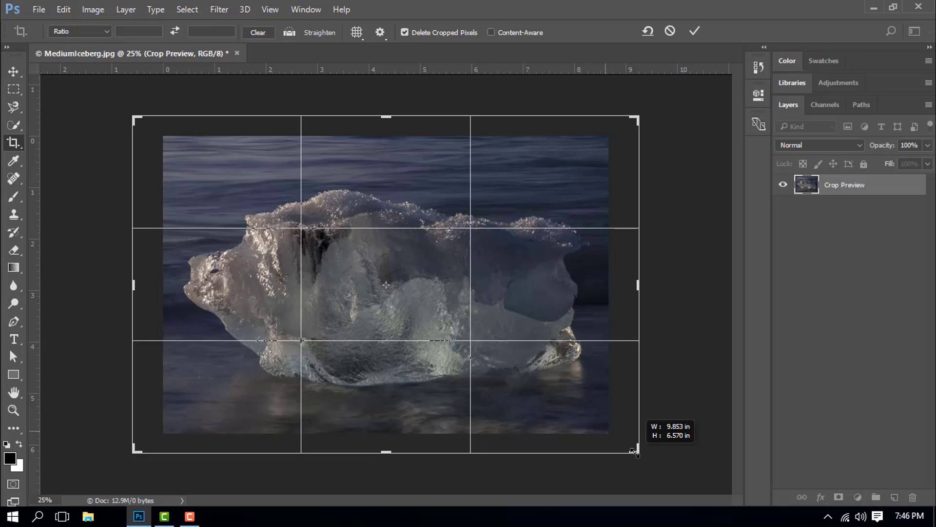
drag(632, 451, 641, 454)
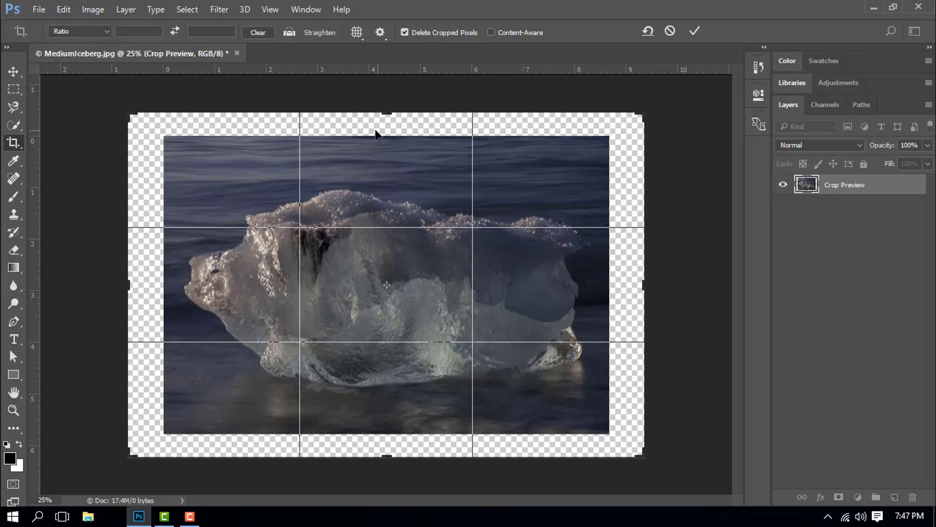
drag(430, 113, 421, 102)
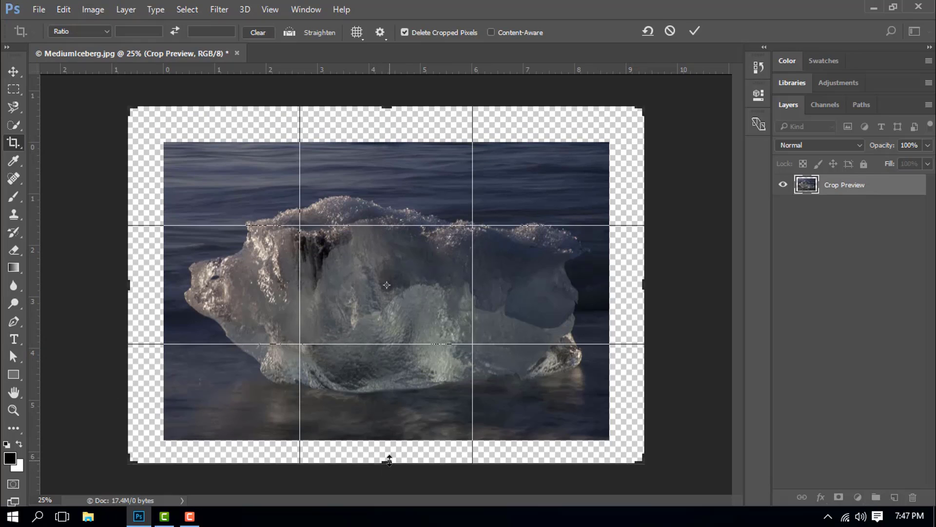
drag(386, 460, 386, 490)
drag(645, 287, 672, 287)
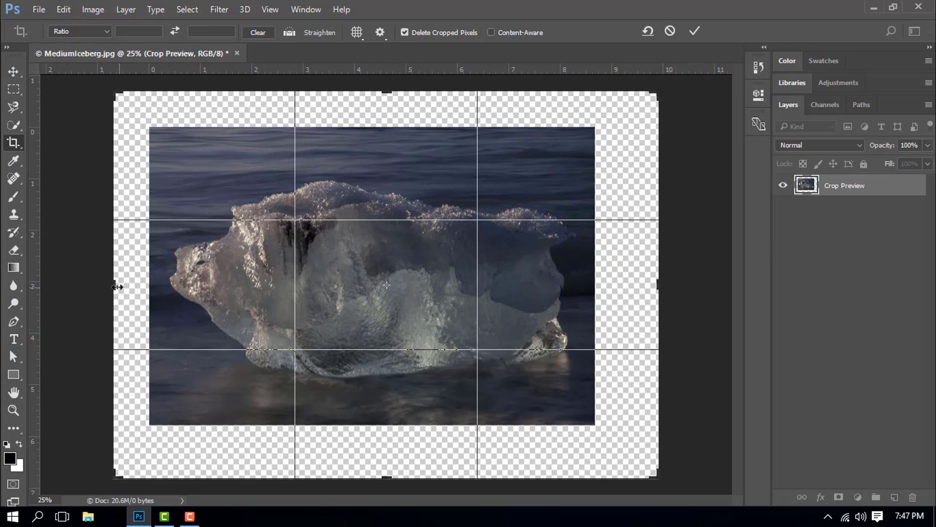
drag(109, 287, 104, 286)
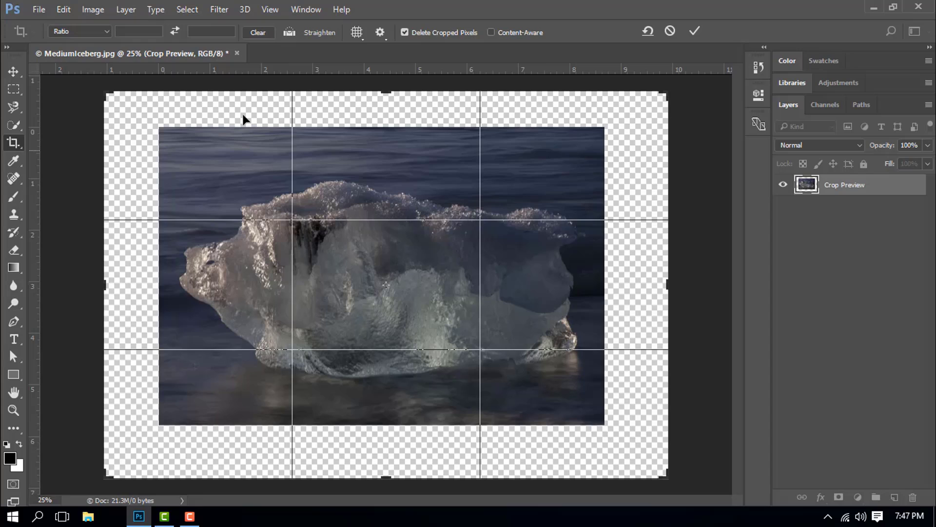
Step: Apply the transparent-border crop, undo it, and bring up the Canvas Size dialog
click(695, 32)
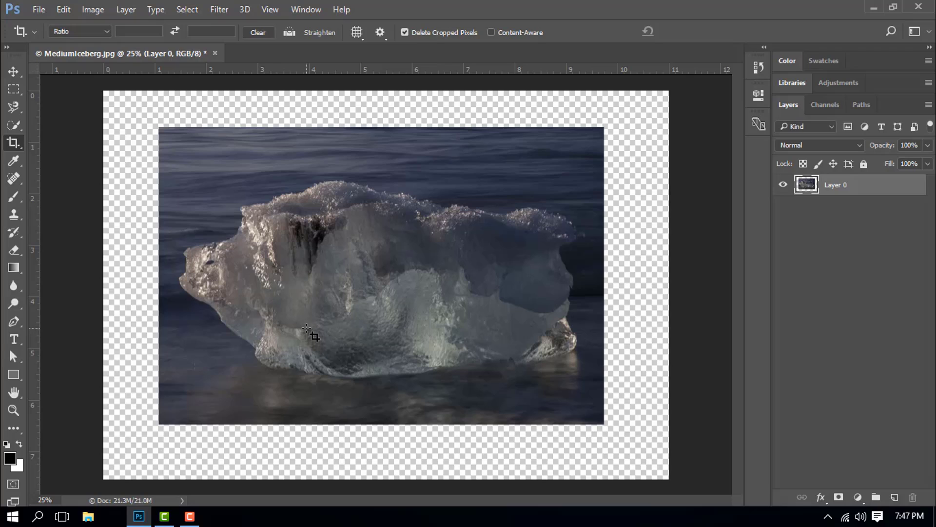
click(87, 10)
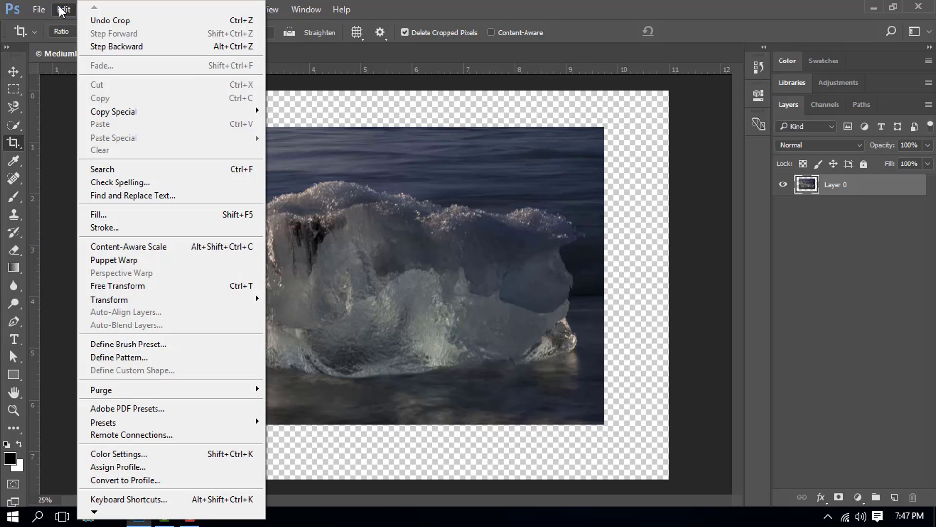
click(115, 22)
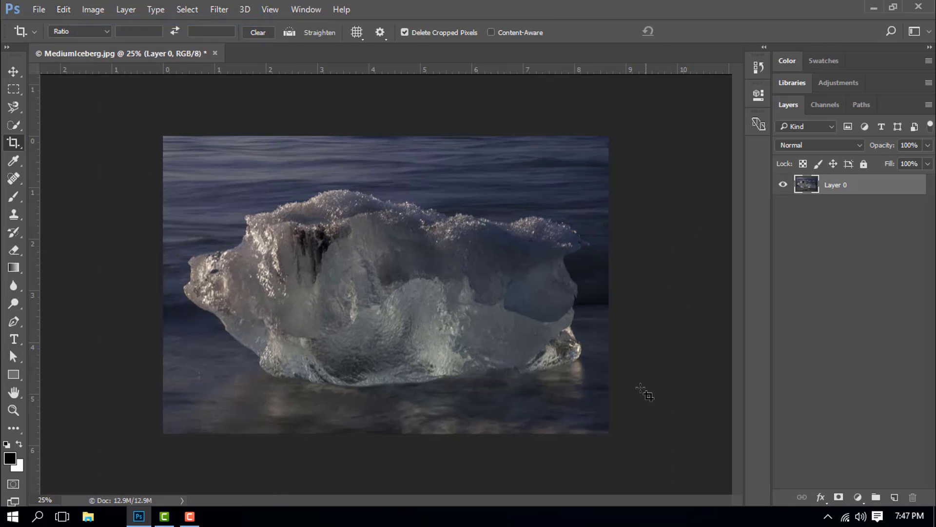
click(97, 9)
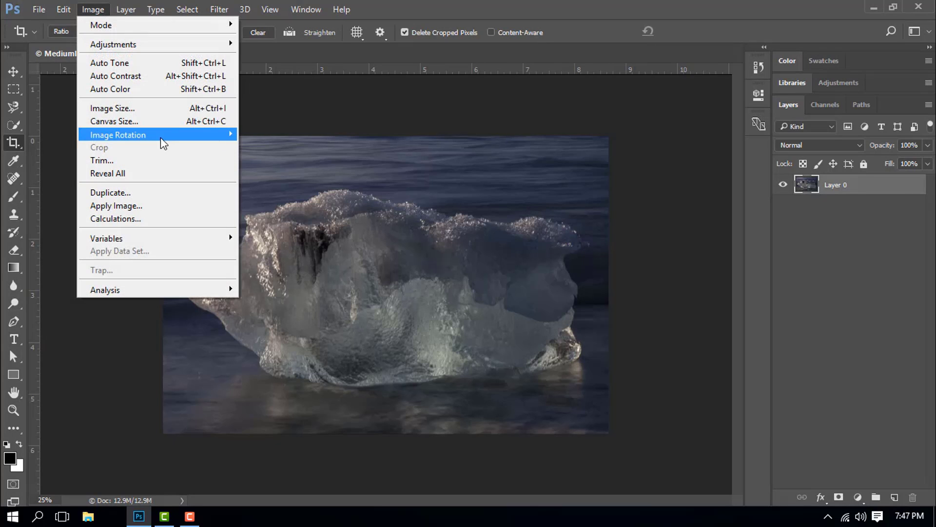
click(163, 123)
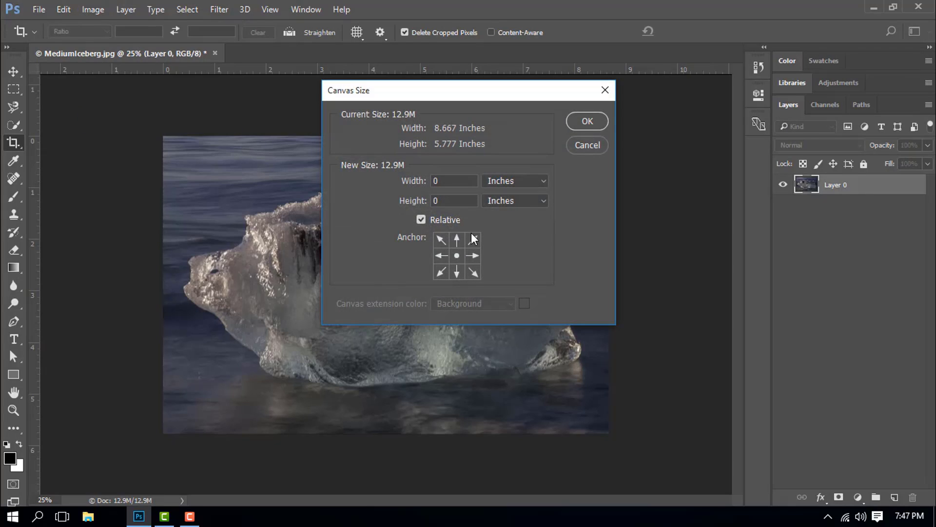
Step: Use Relative canvas sizing to add 2 in of width and 3 in of height
click(421, 219)
double_click(458, 185)
text(10)
double_click(429, 202)
text(7)
click(420, 220)
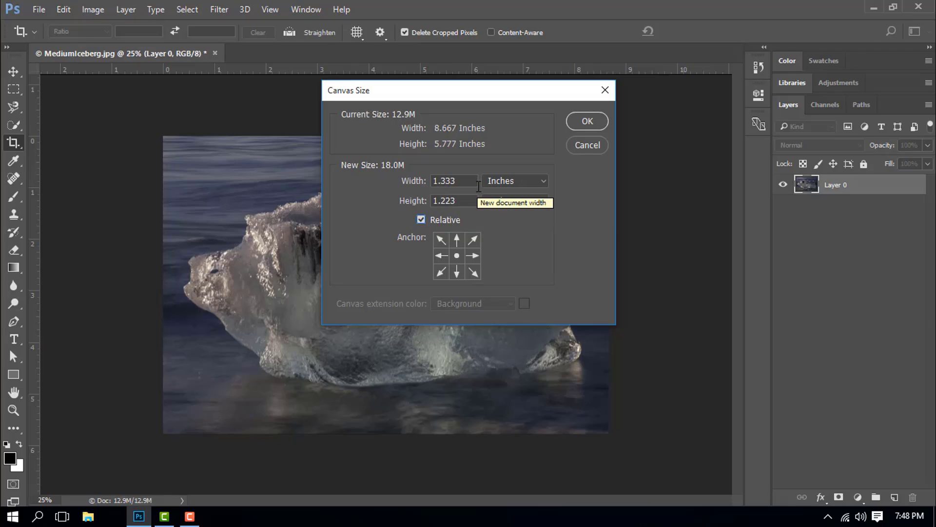
double_click(432, 181)
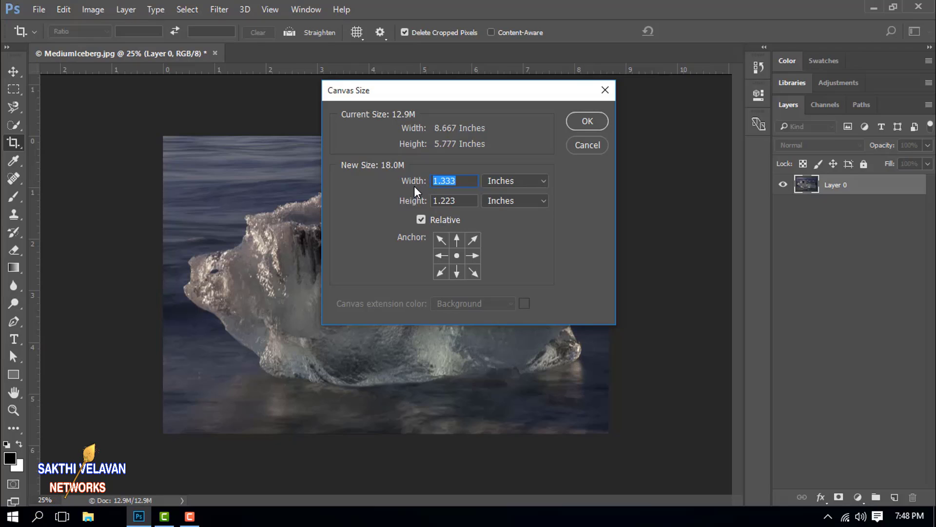
text(2)
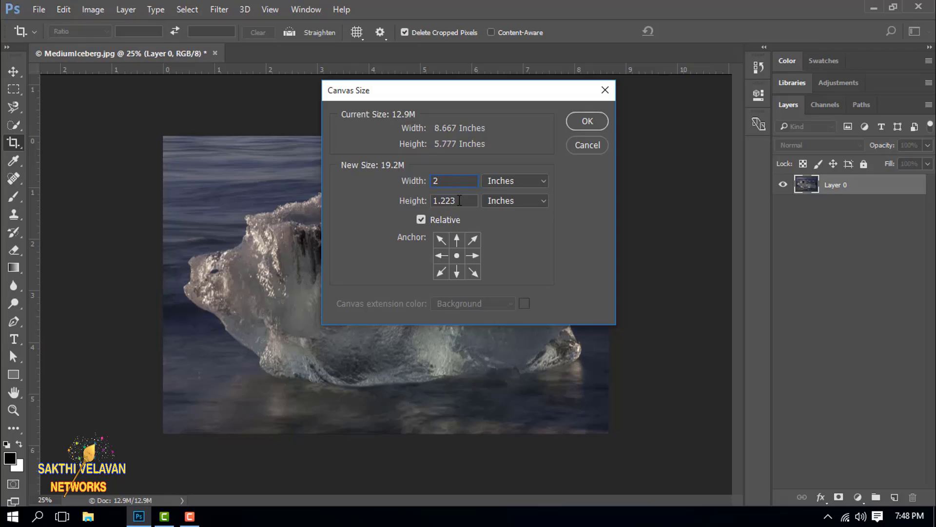
drag(466, 200, 432, 200)
text(3)
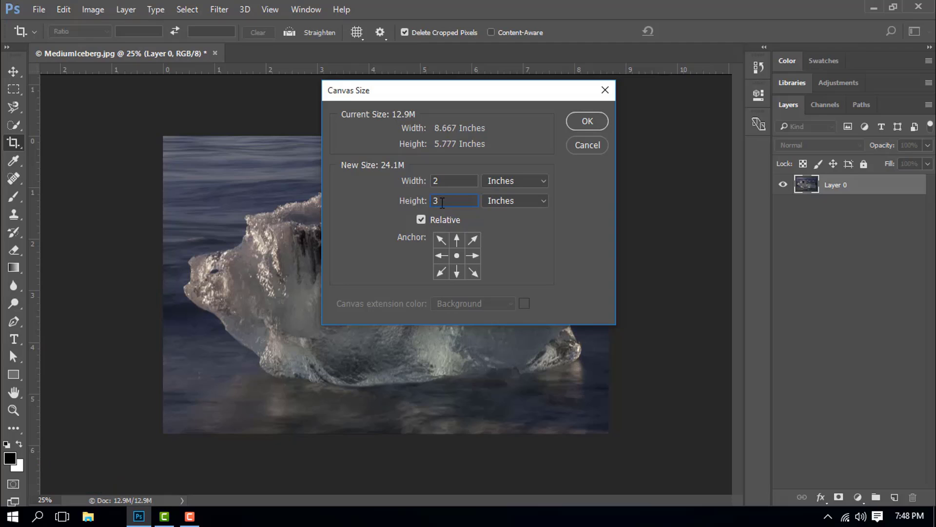
click(578, 124)
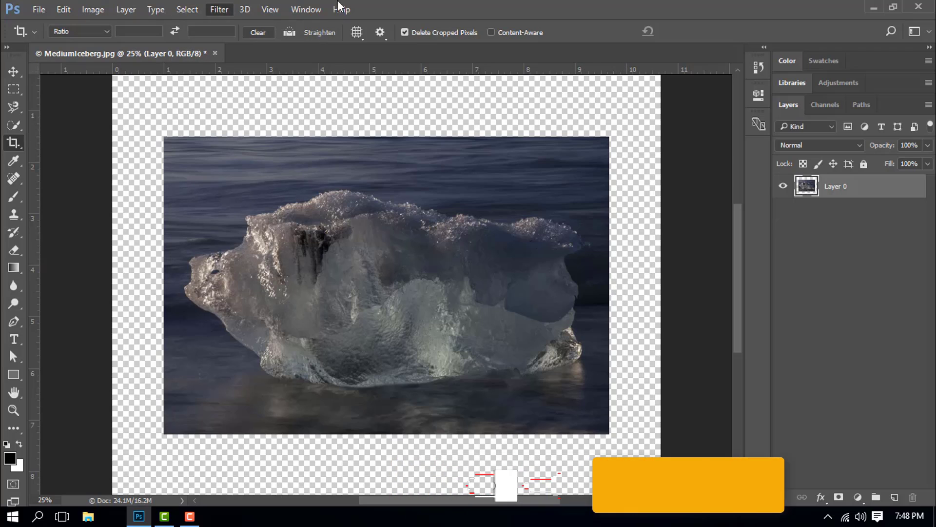
Step: Add a Solid Color fill layer, Color Fill 1, in a muted red around a13d3d
click(306, 9)
click(523, 4)
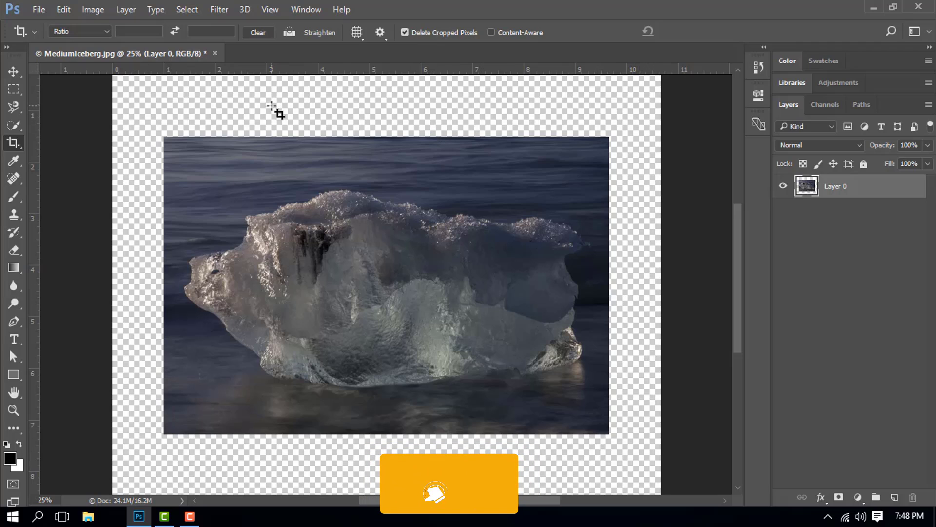
click(133, 7)
mouse_move(180, 136)
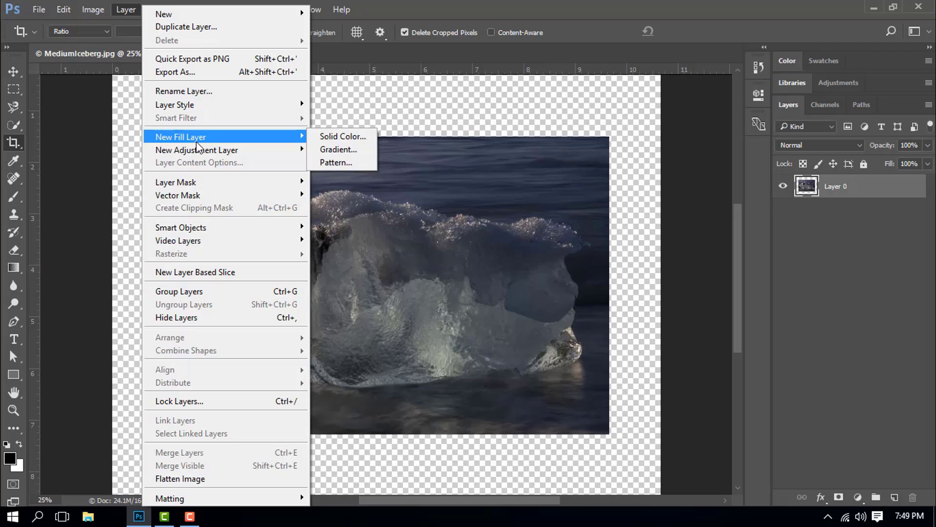
click(336, 139)
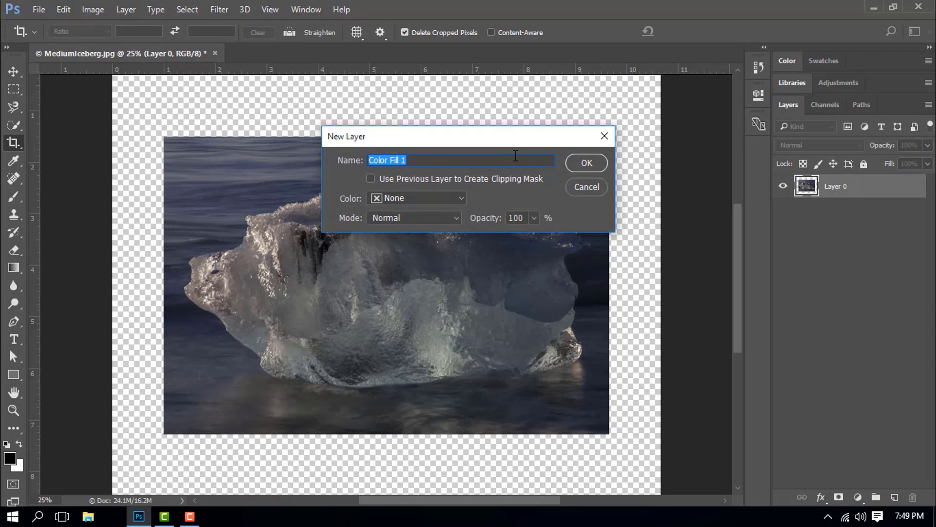
click(589, 169)
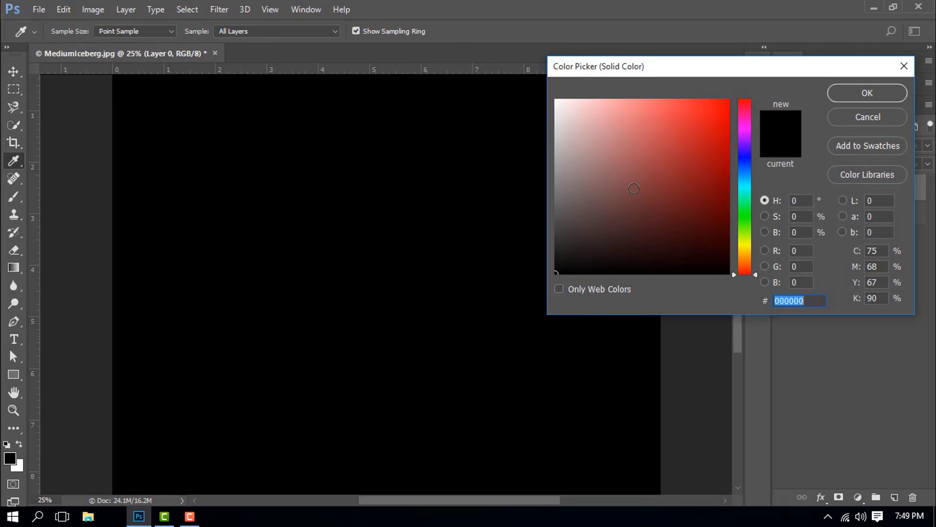
mouse_move(671, 171)
mouse_down()
mouse_move(644, 167)
mouse_move(681, 153)
mouse_move(679, 180)
mouse_move(648, 185)
mouse_up()
mouse_move(655, 153)
mouse_down()
mouse_move(658, 145)
mouse_move(695, 156)
mouse_move(688, 182)
mouse_move(659, 180)
mouse_move(673, 144)
mouse_move(647, 204)
mouse_move(675, 194)
mouse_move(664, 162)
mouse_up()
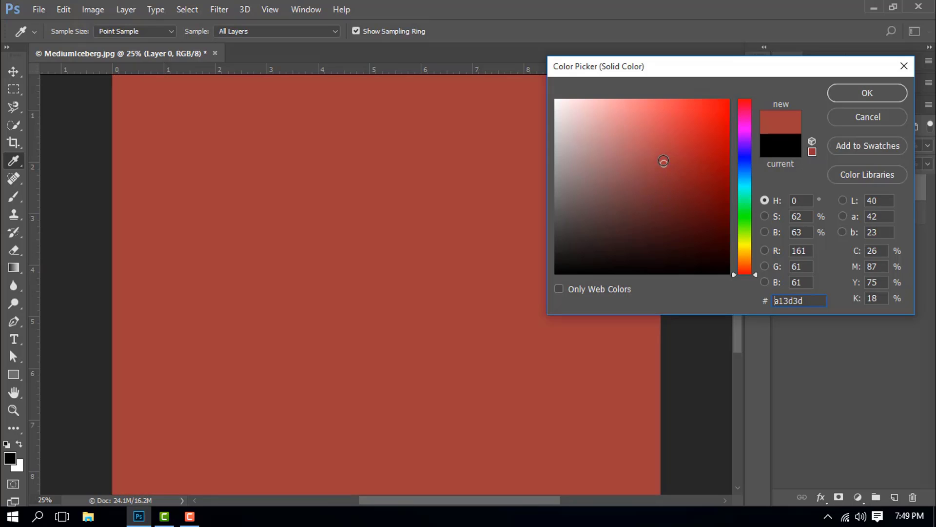
Step: Confirm the red fill and drag Color Fill 1 beneath Layer 0 in the Layers panel
click(868, 92)
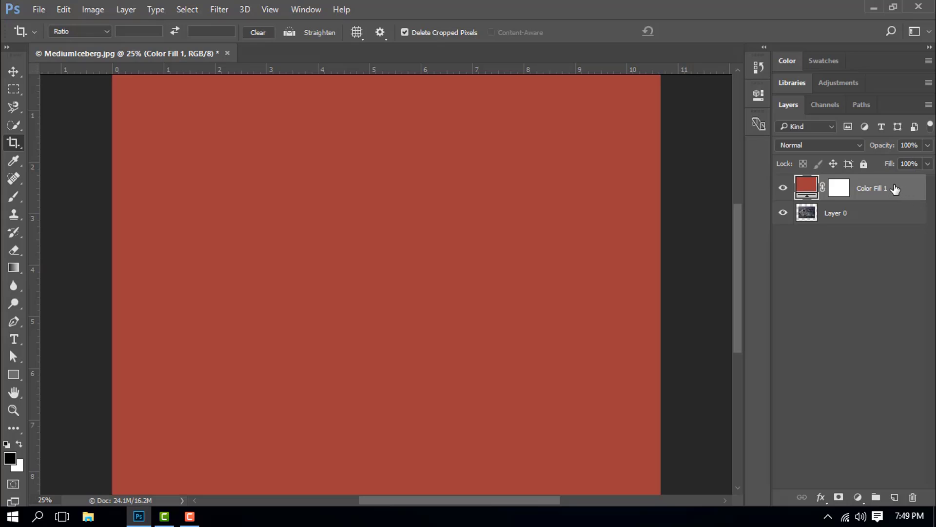
drag(893, 189, 891, 234)
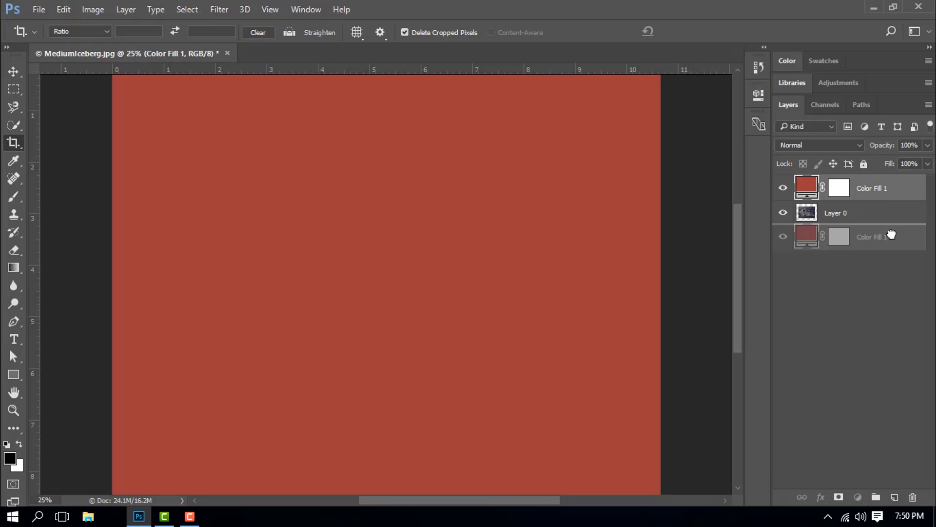
drag(892, 235, 894, 234)
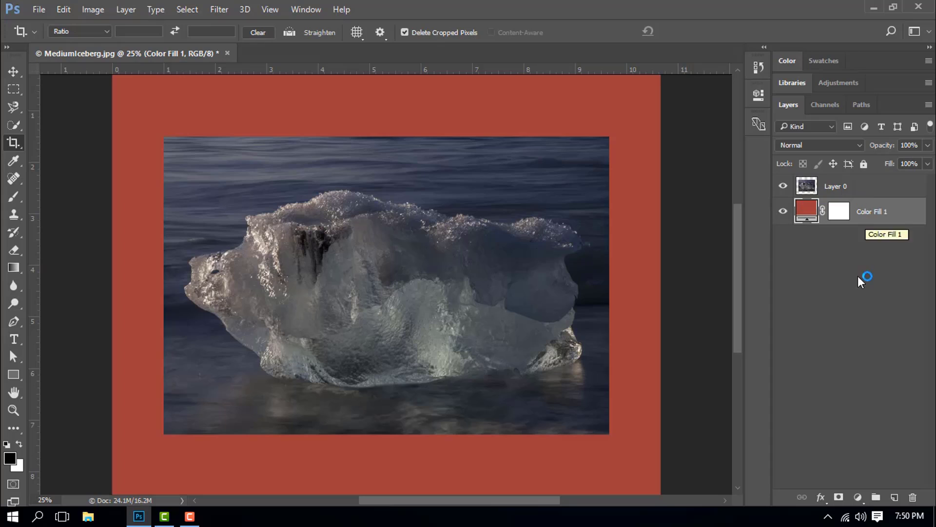
Step: Recolour Color Fill 1 to dark grey 454647 in the Color Picker
double_click(806, 210)
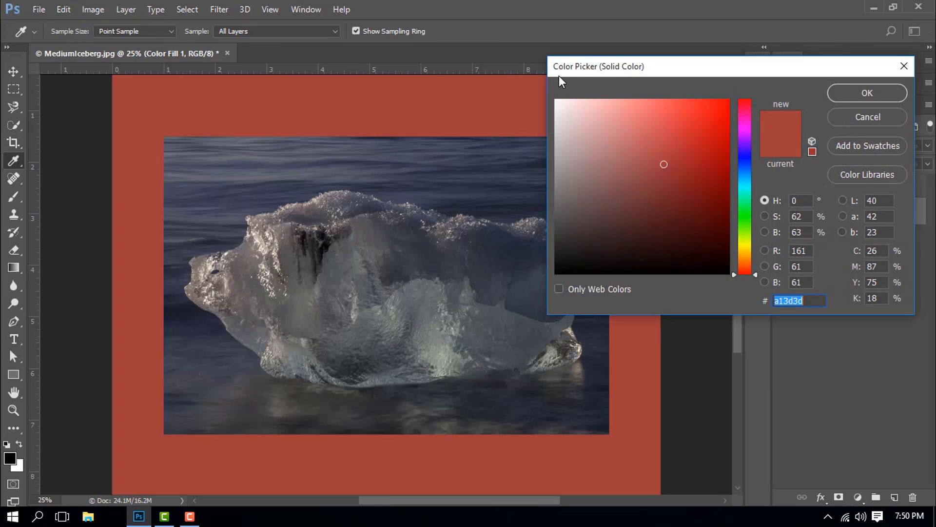
mouse_move(704, 162)
mouse_down()
mouse_move(668, 150)
mouse_move(587, 253)
mouse_up()
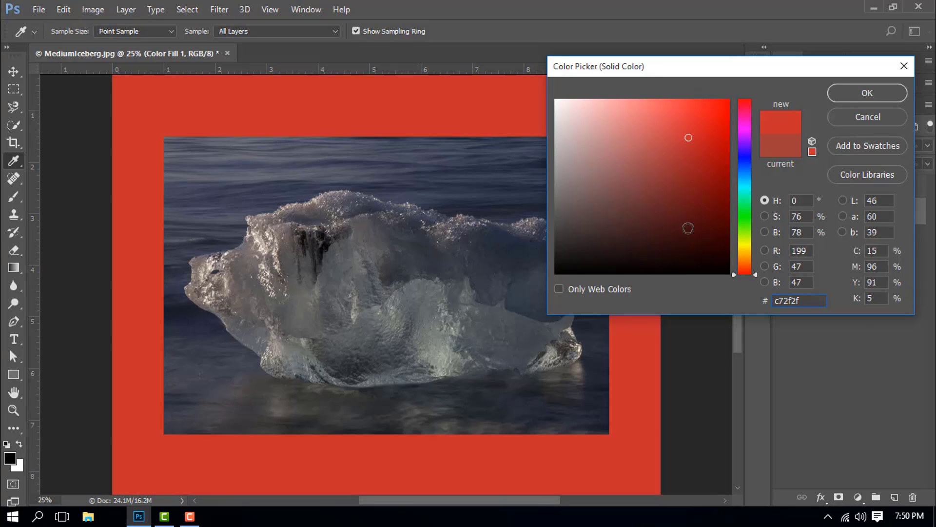
click(578, 252)
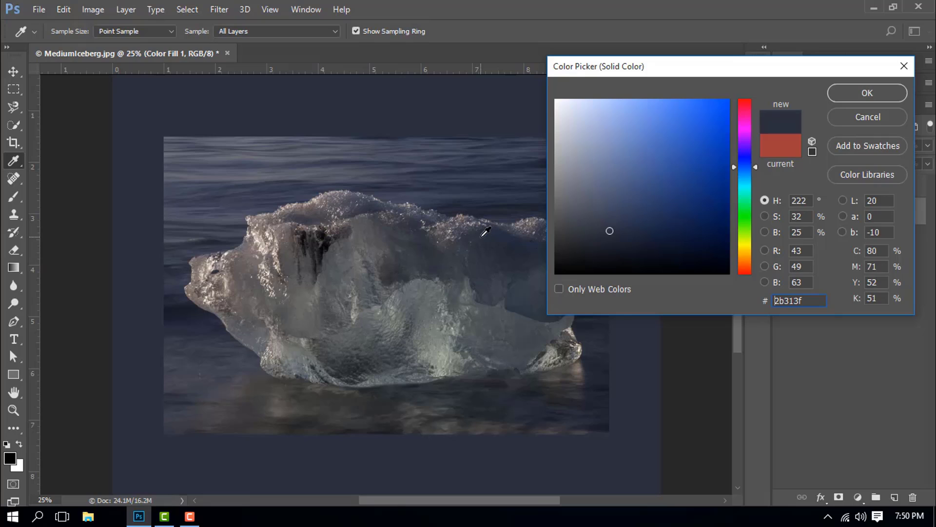
click(565, 229)
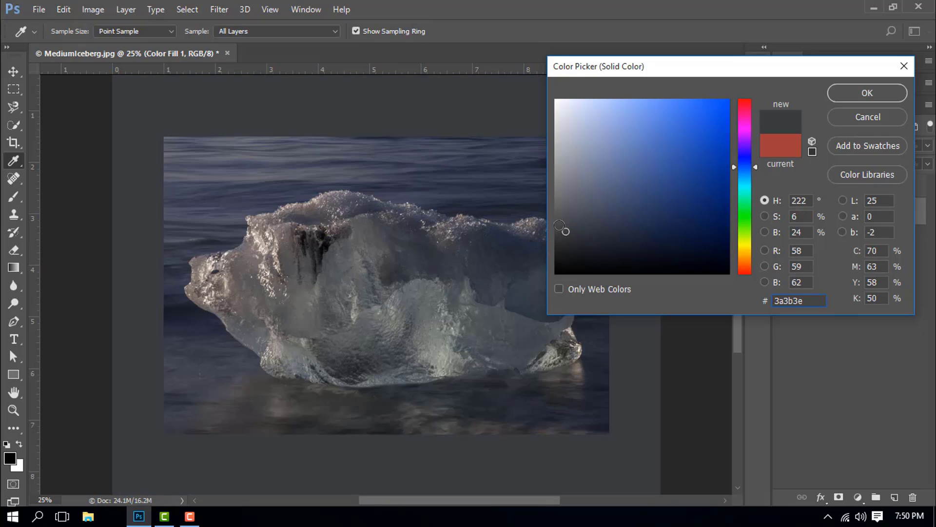
click(559, 225)
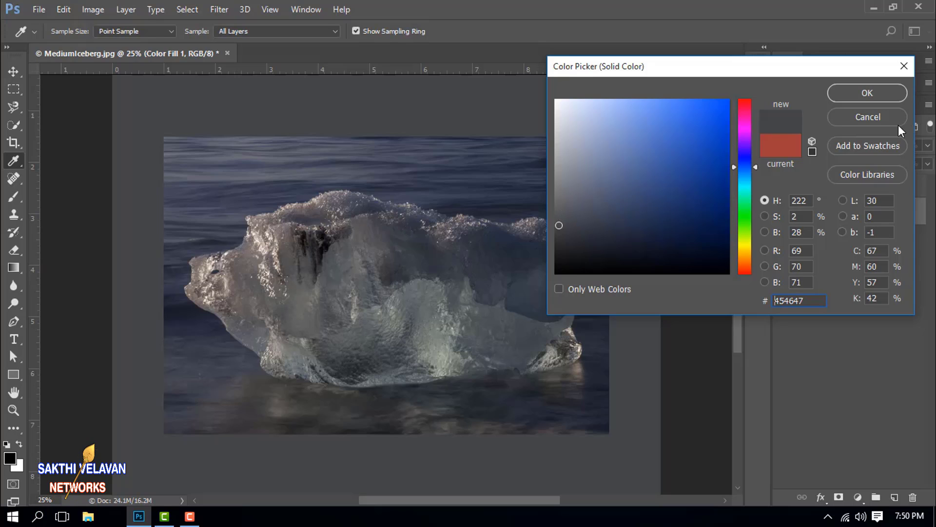
click(865, 94)
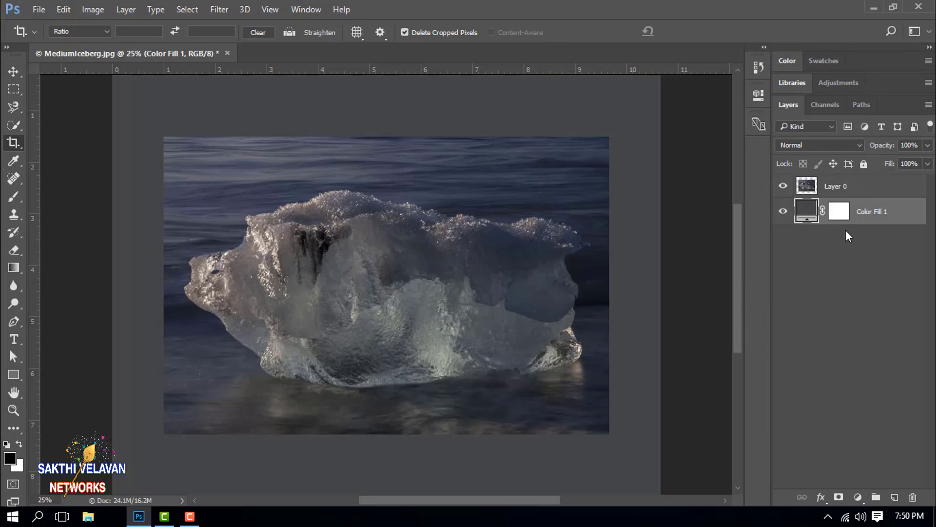
Step: Give Layer 0 a Drop Shadow with 64% opacity, 132° angle, 141 px distance and 120 px size
key(ctrl+minus)
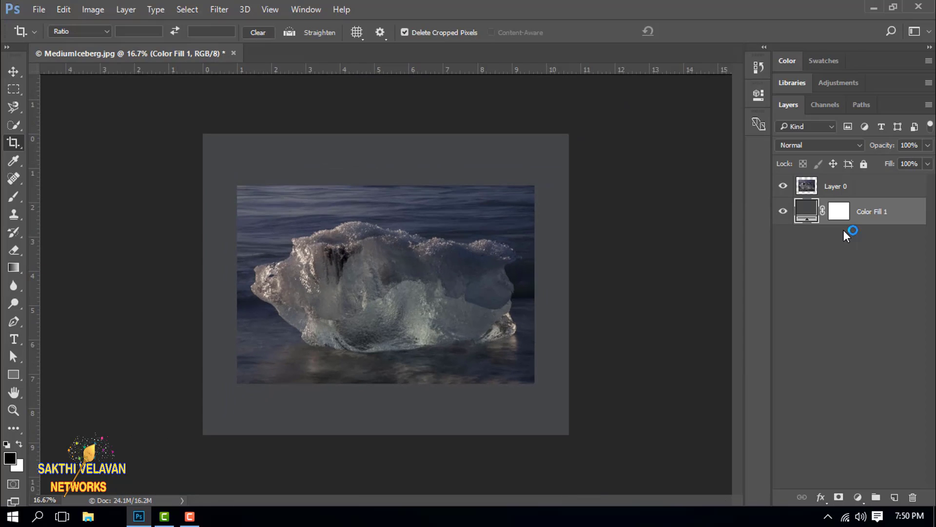
click(834, 186)
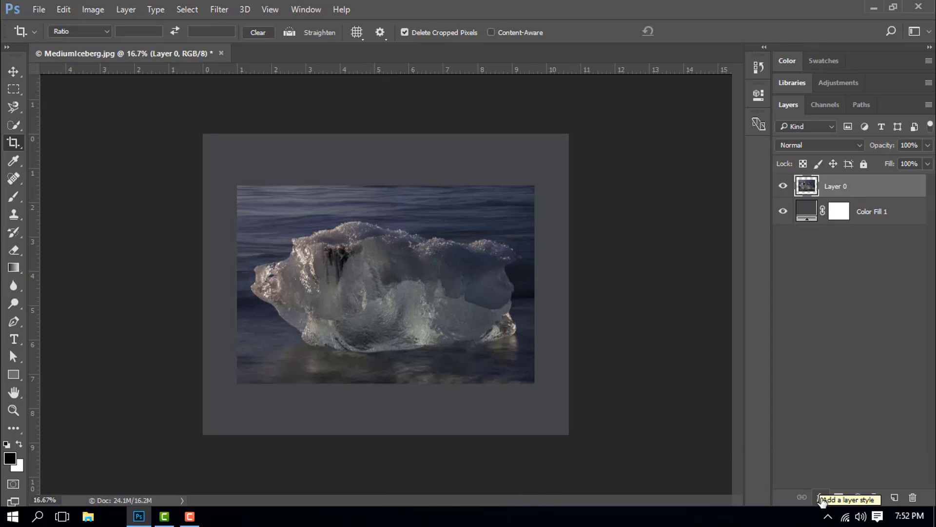
click(821, 499)
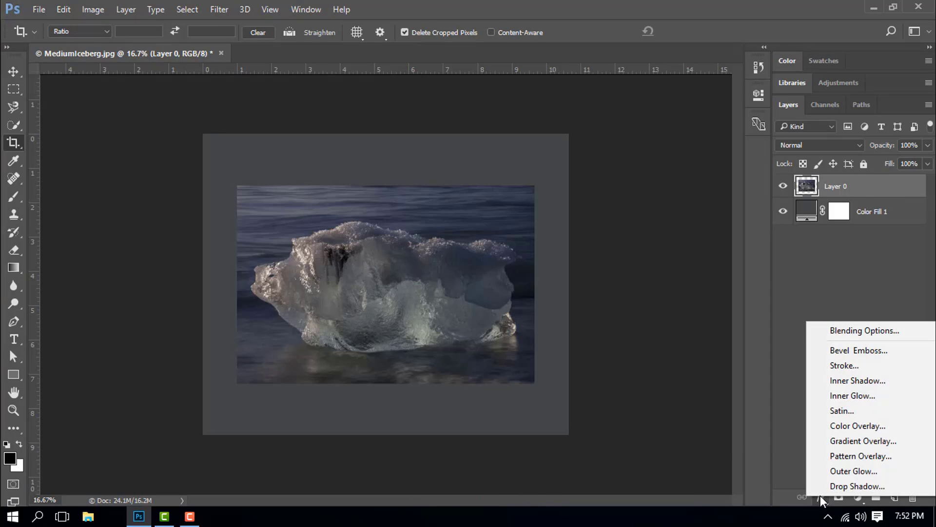
click(844, 487)
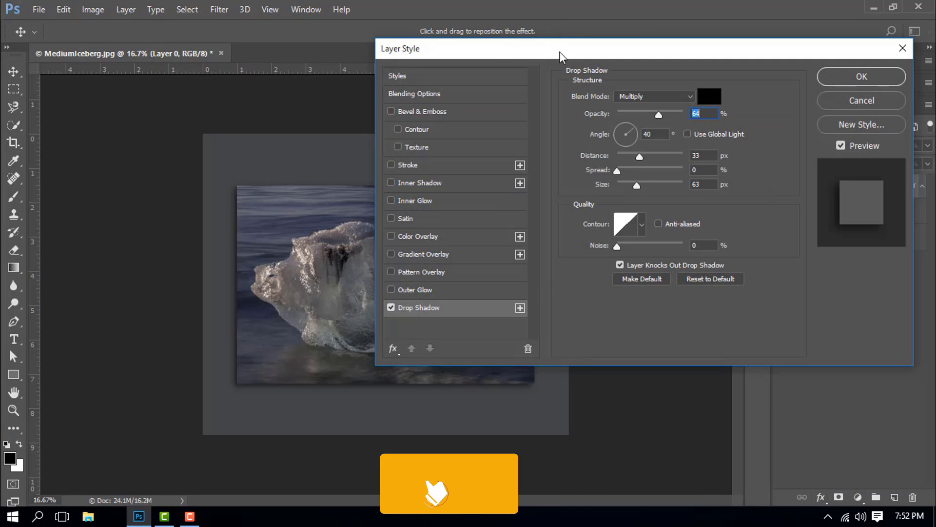
drag(497, 55, 532, 51)
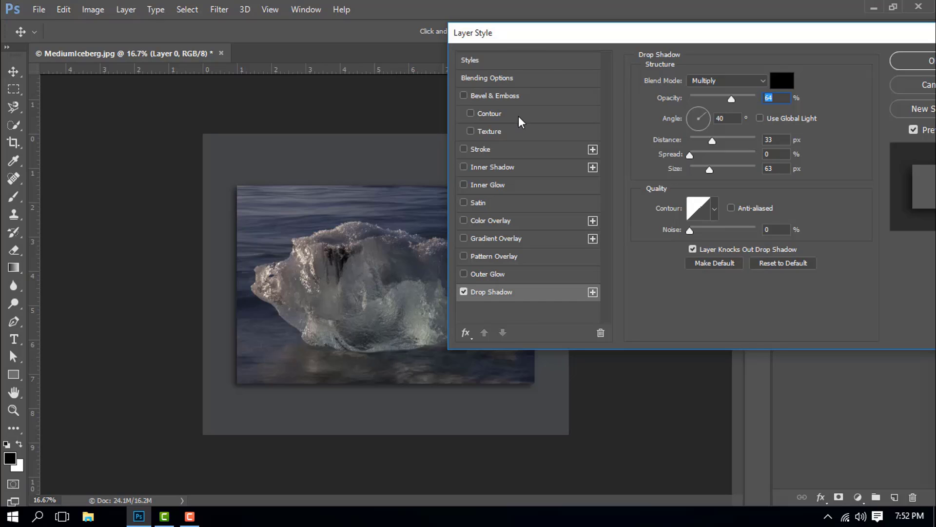
drag(550, 40, 620, 38)
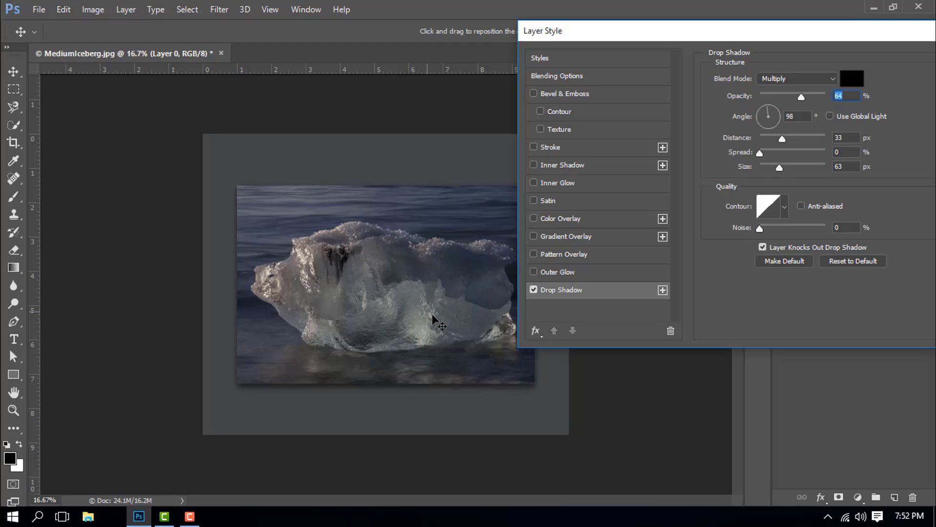
mouse_move(429, 315)
mouse_down()
mouse_move(386, 352)
mouse_move(385, 288)
mouse_move(434, 278)
mouse_move(493, 314)
mouse_move(483, 328)
mouse_move(440, 322)
mouse_up()
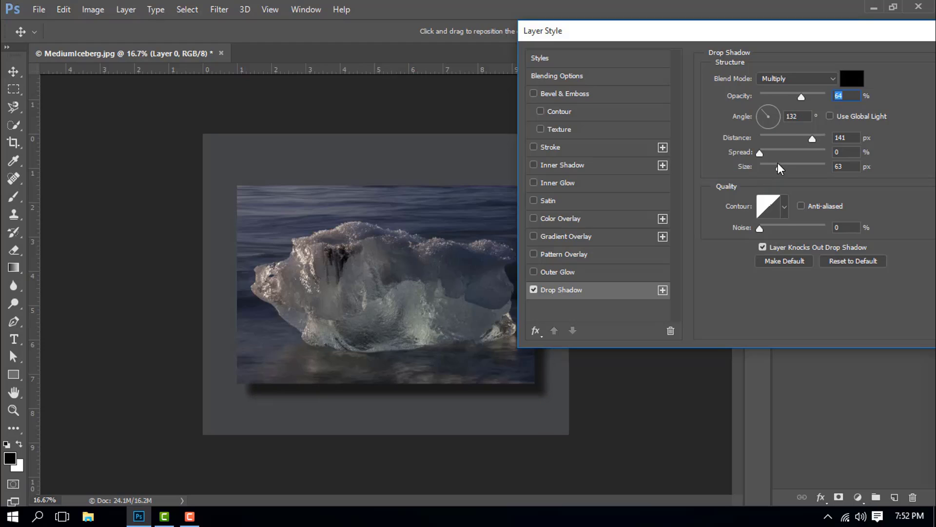
mouse_move(779, 171)
mouse_down()
mouse_move(803, 176)
mouse_move(795, 175)
mouse_up()
drag(896, 42, 797, 43)
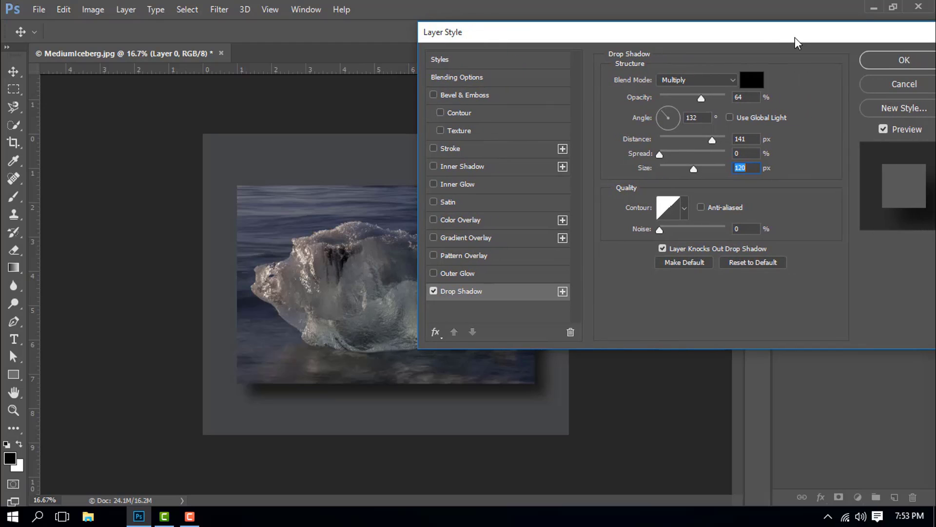
click(911, 59)
key(c)
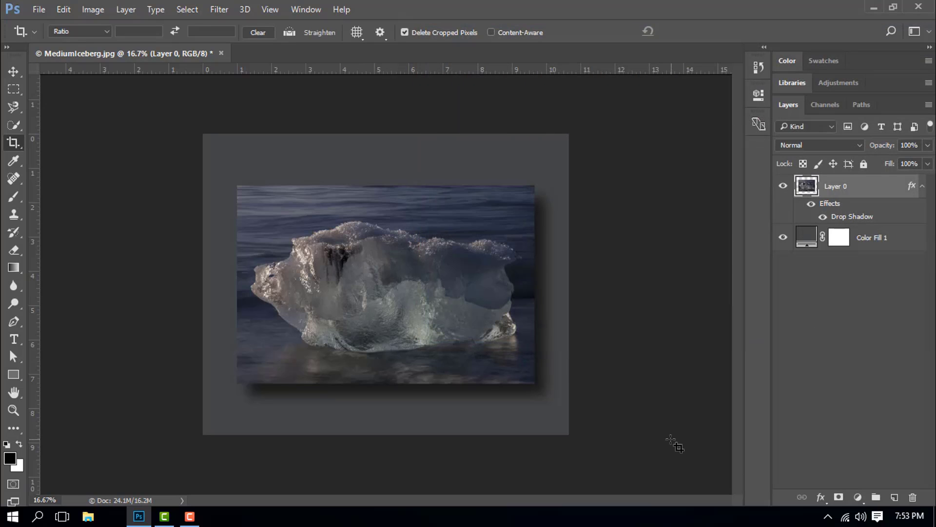